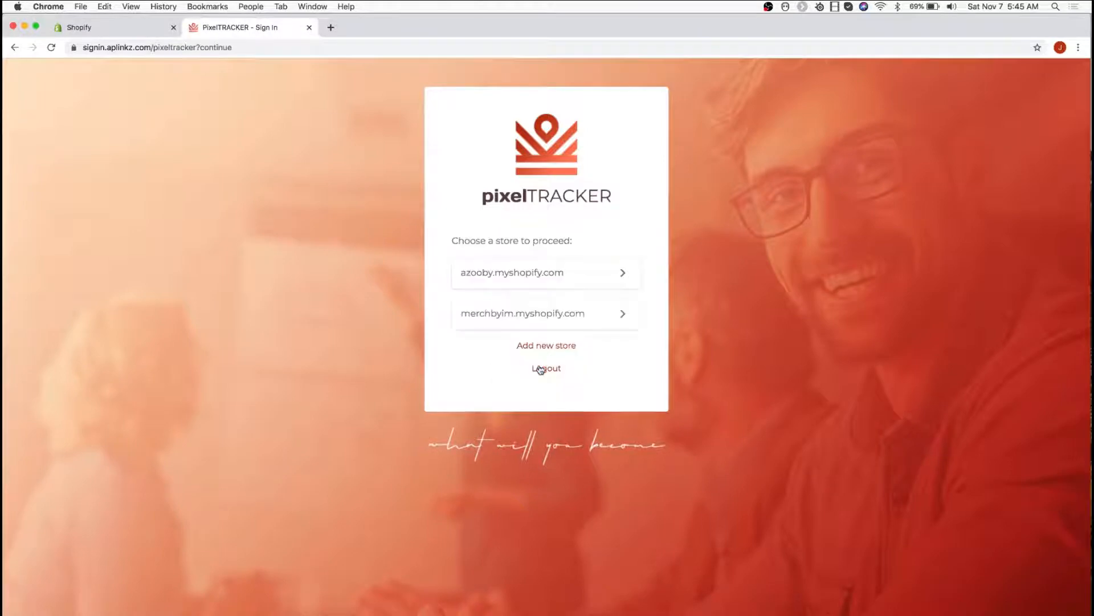
Choose the azooby.myshopify.com store and install the unlisted pixelTracker app on it
left_click(524, 280)
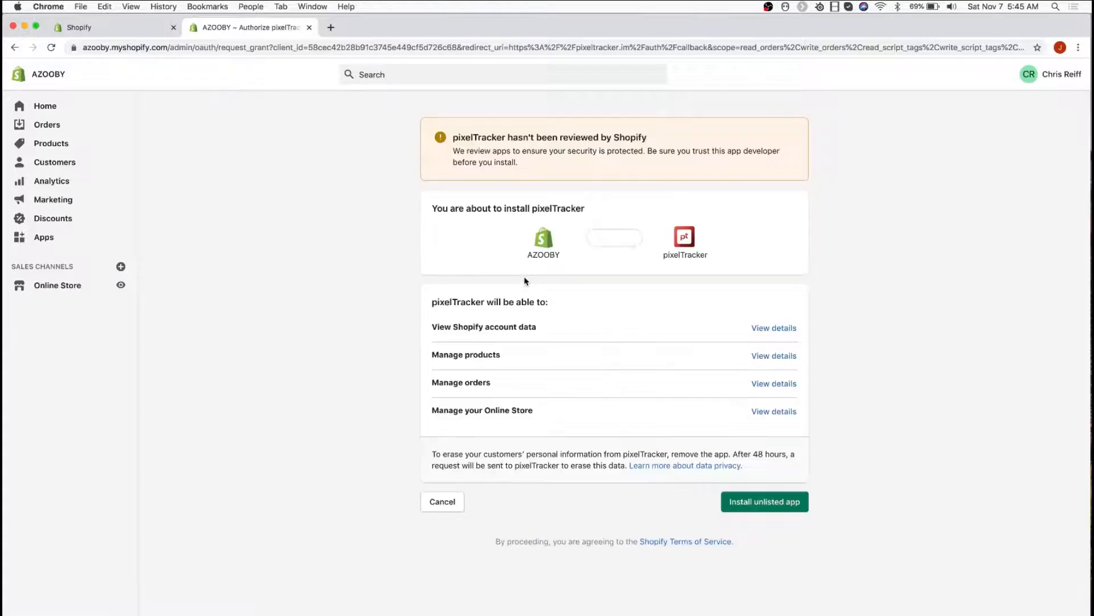
left_click(768, 506)
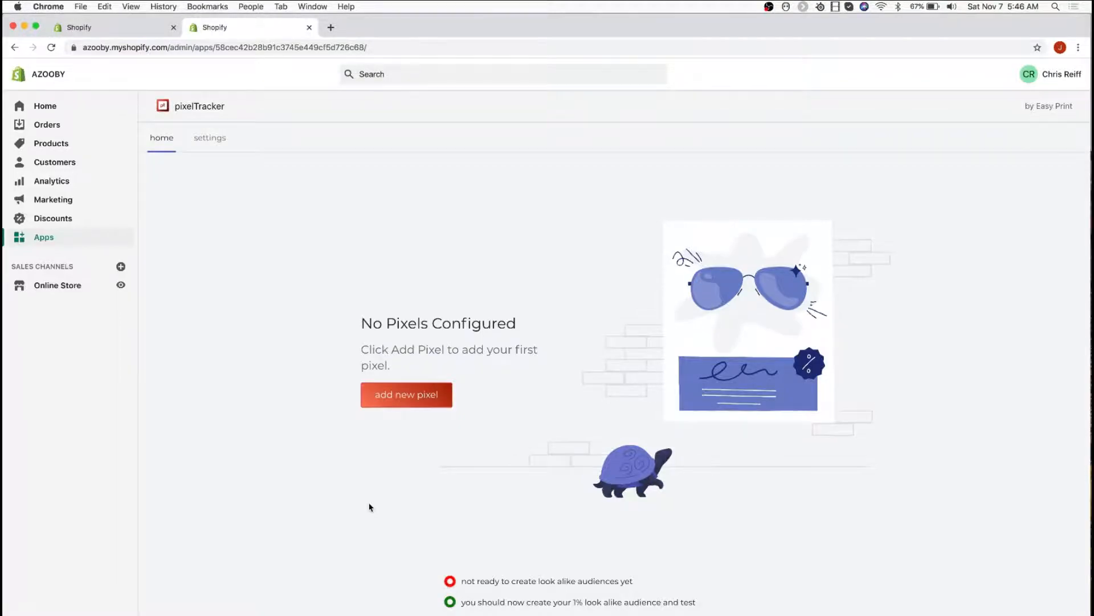
Switch to Facebook Business Settings and create a new pixel named "test pixel" in the Pixels data source
key("ctrl+Up")
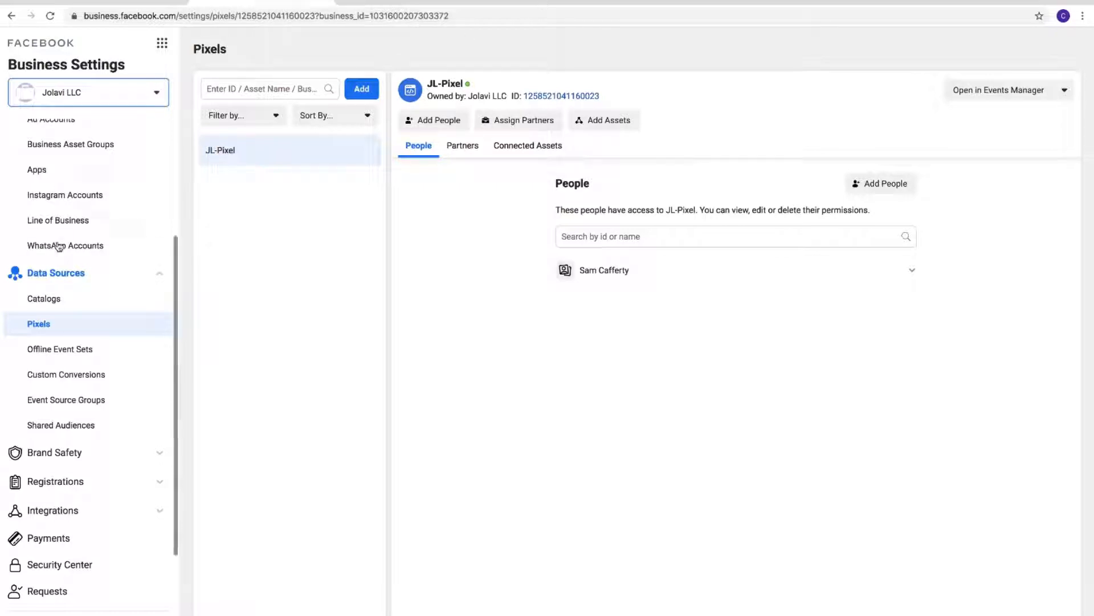
scroll(58, 244, "up", 3)
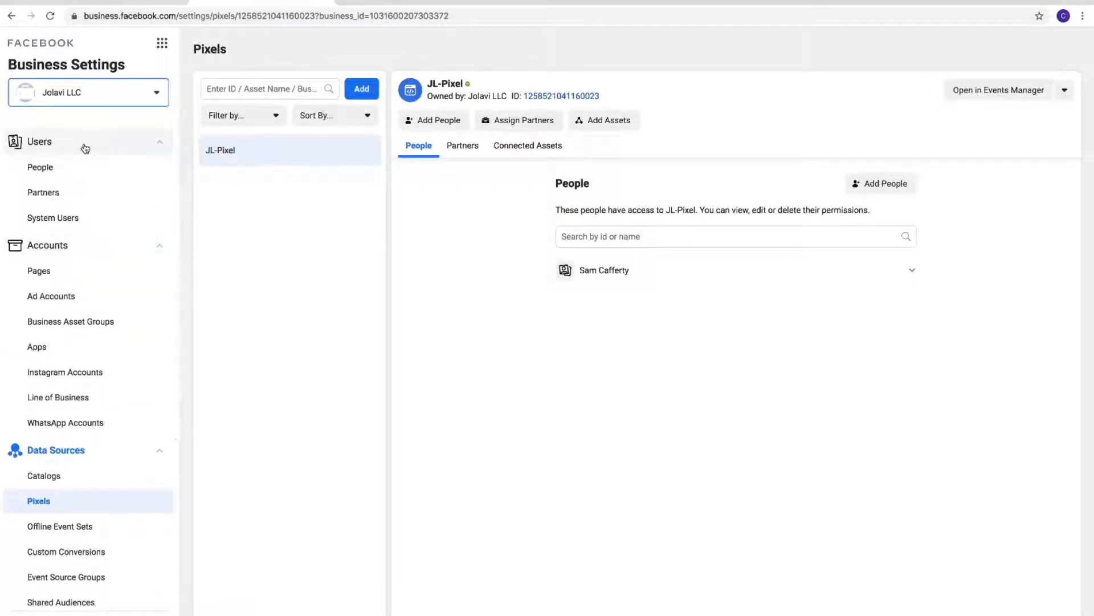
scroll(92, 273, "down", 2)
scroll(89, 299, "down", 2)
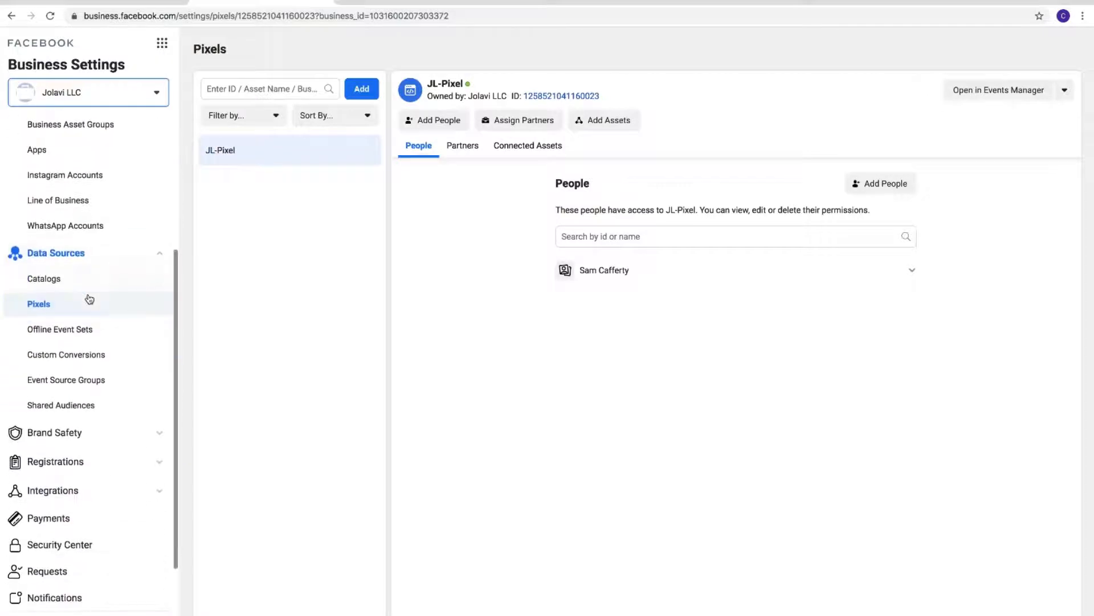
left_click(126, 262)
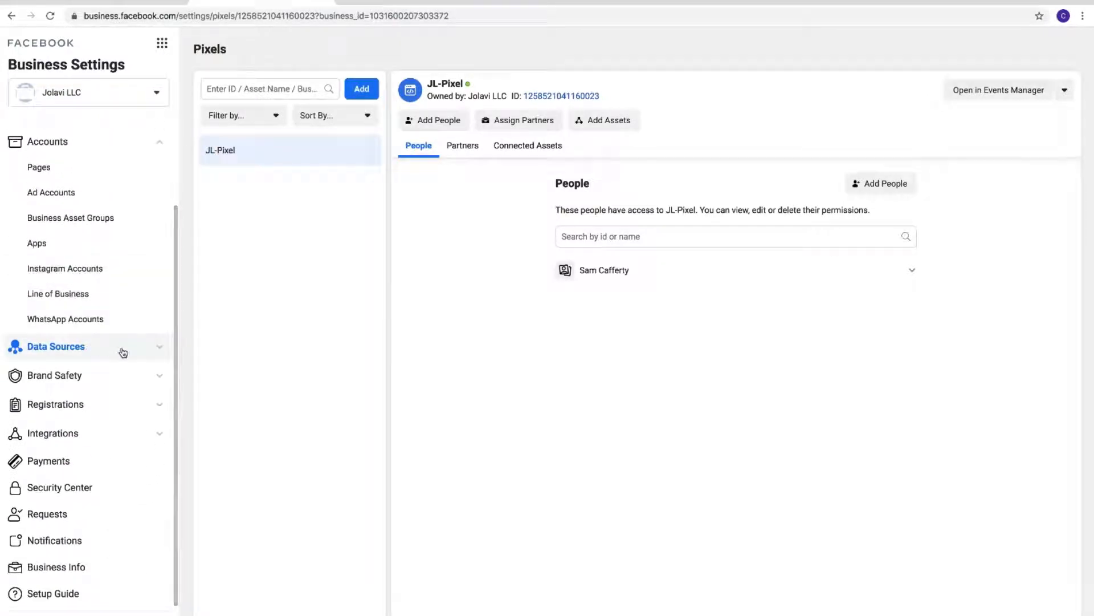
left_click(123, 352)
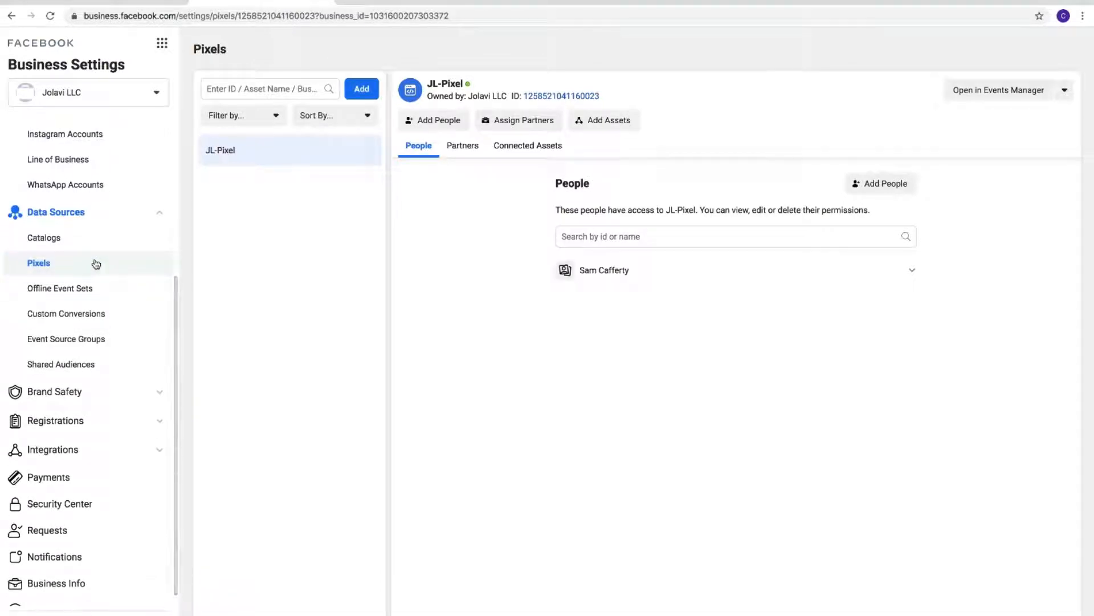
left_click(362, 91)
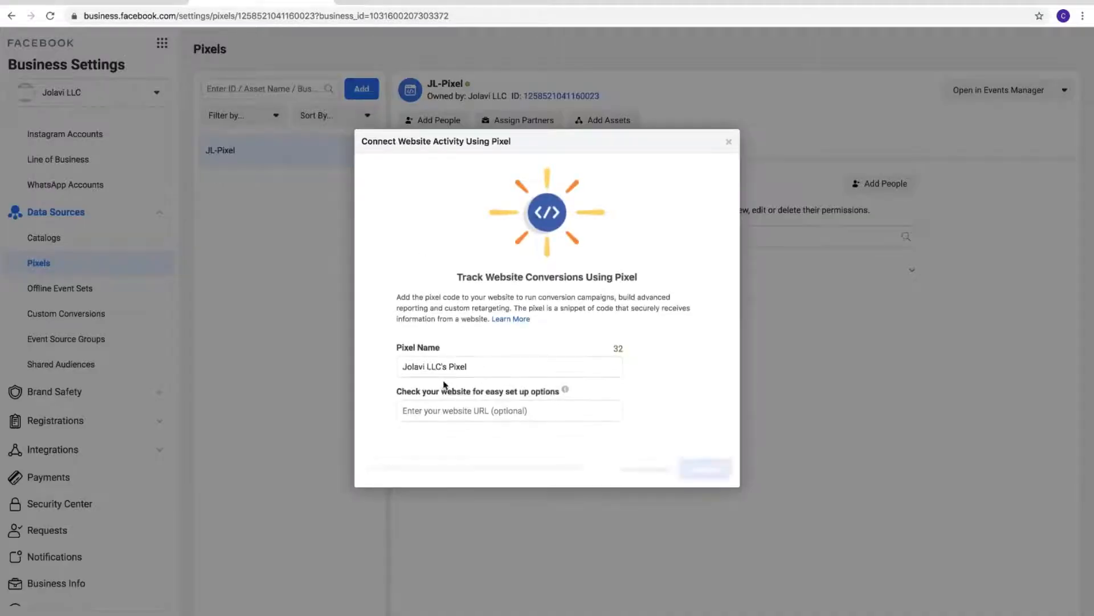
left_click_drag(472, 367, 385, 363)
type("Jest pixel")
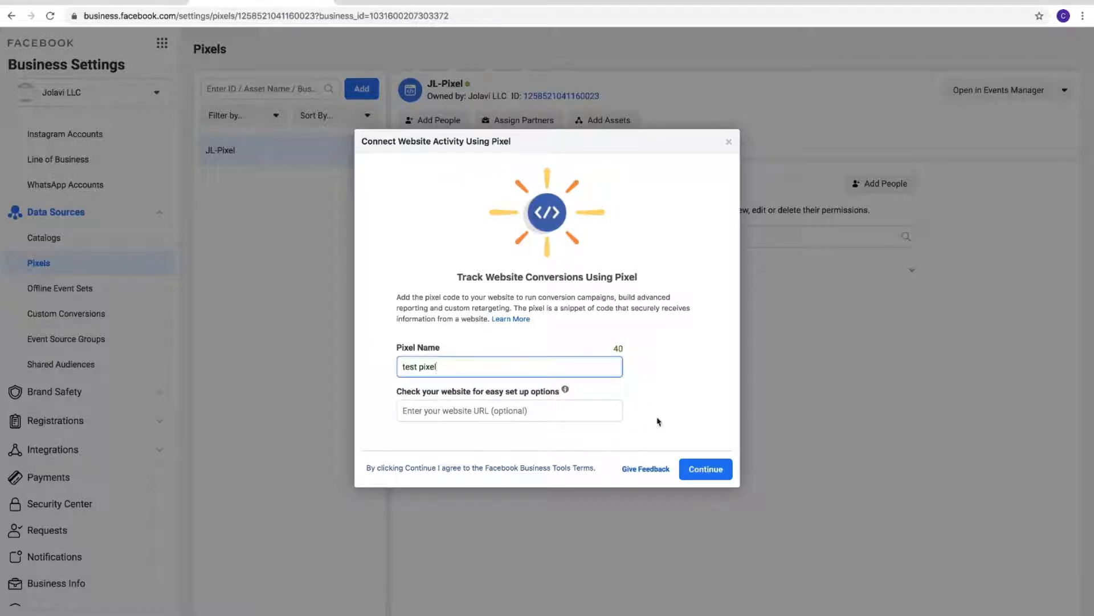
left_click(706, 472)
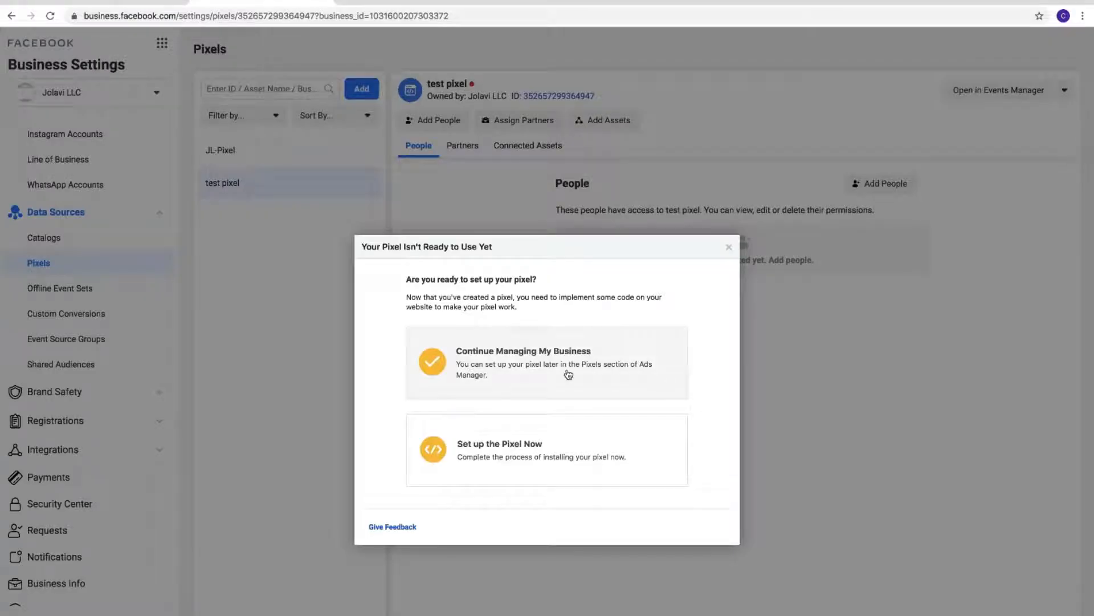
Set up the test pixel now by manual installation, copying its base code and proceeding to manually adding event code
left_click(541, 459)
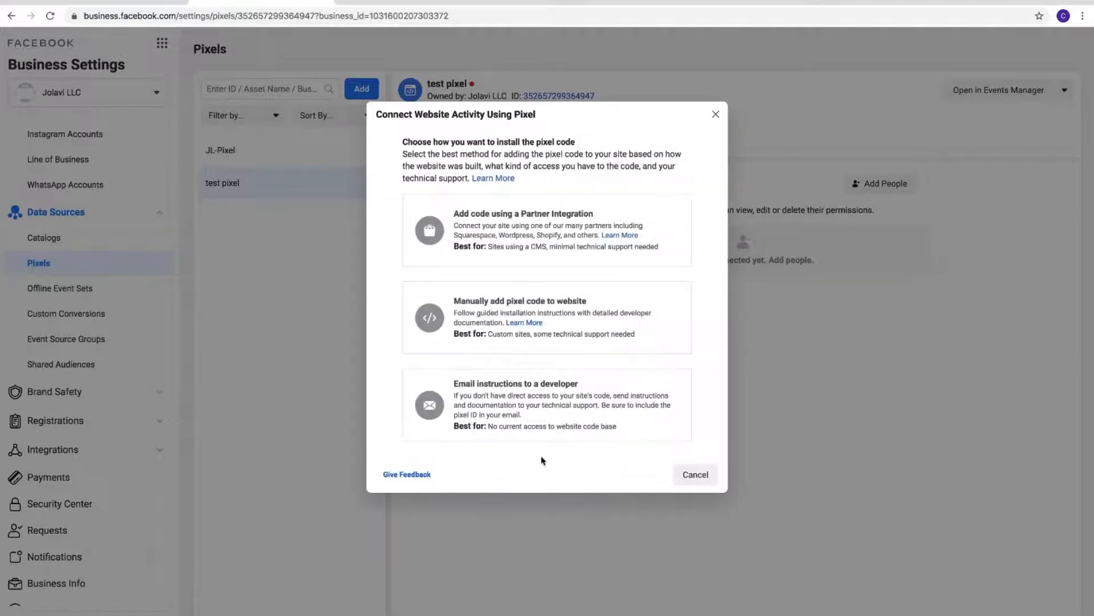
left_click(579, 318)
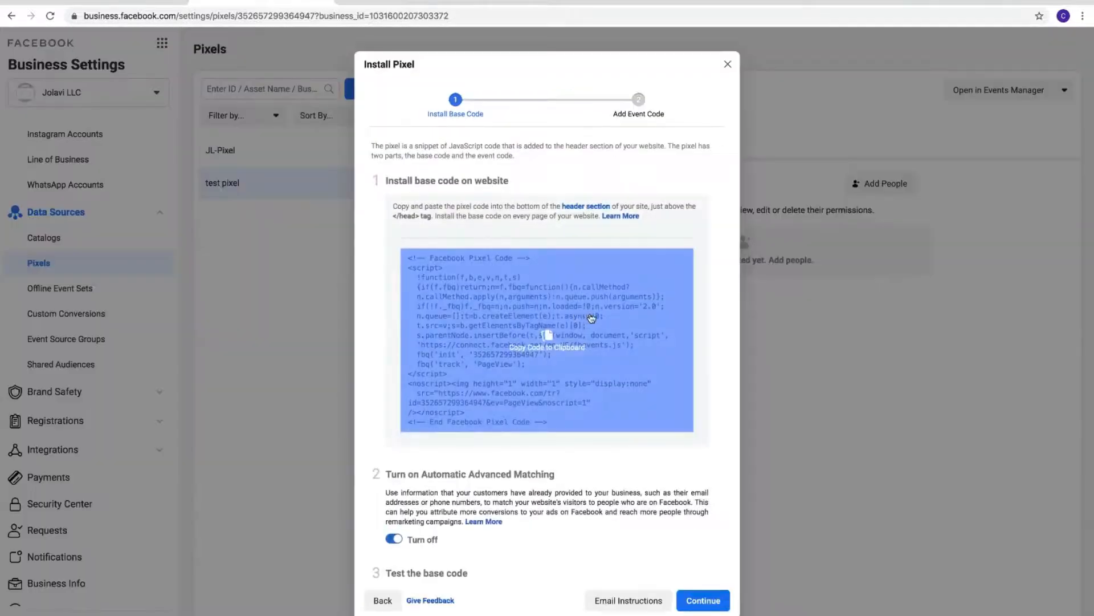
left_click(561, 334)
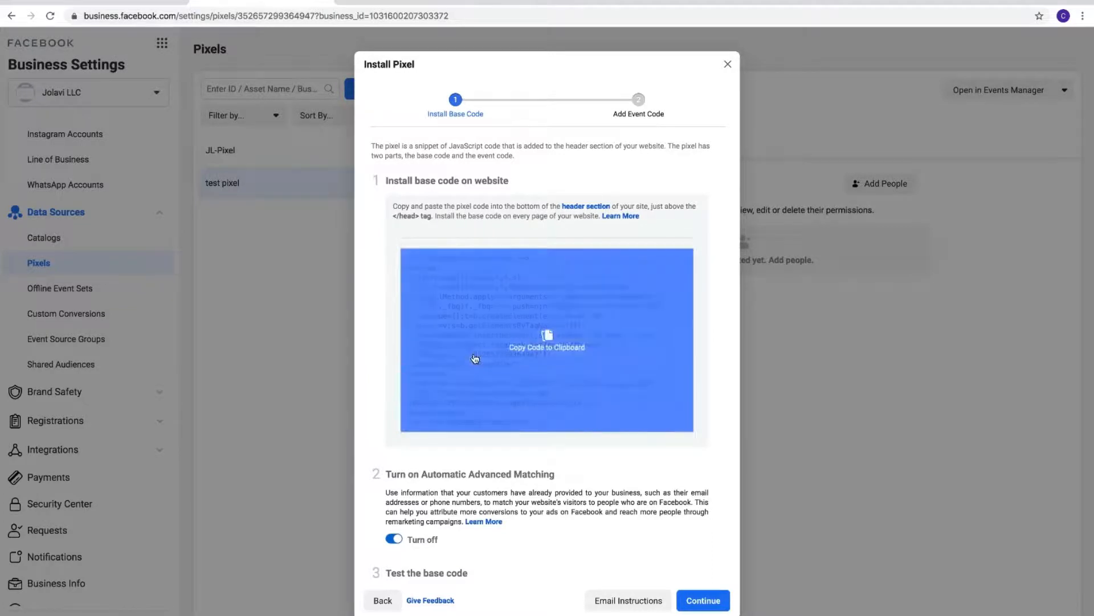
left_click(537, 360)
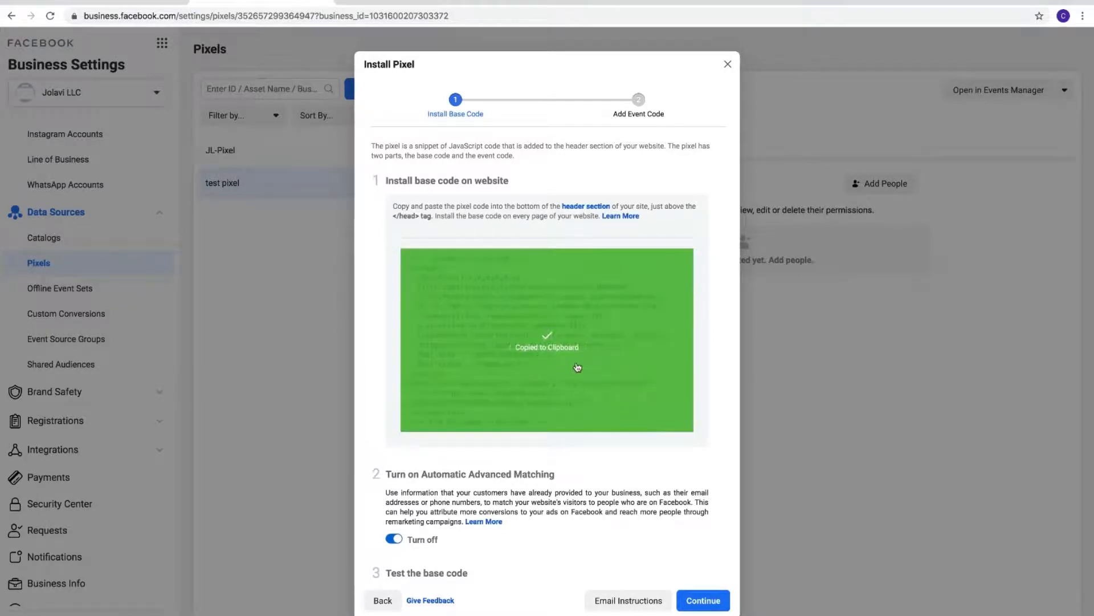
scroll(570, 412, "down", 3)
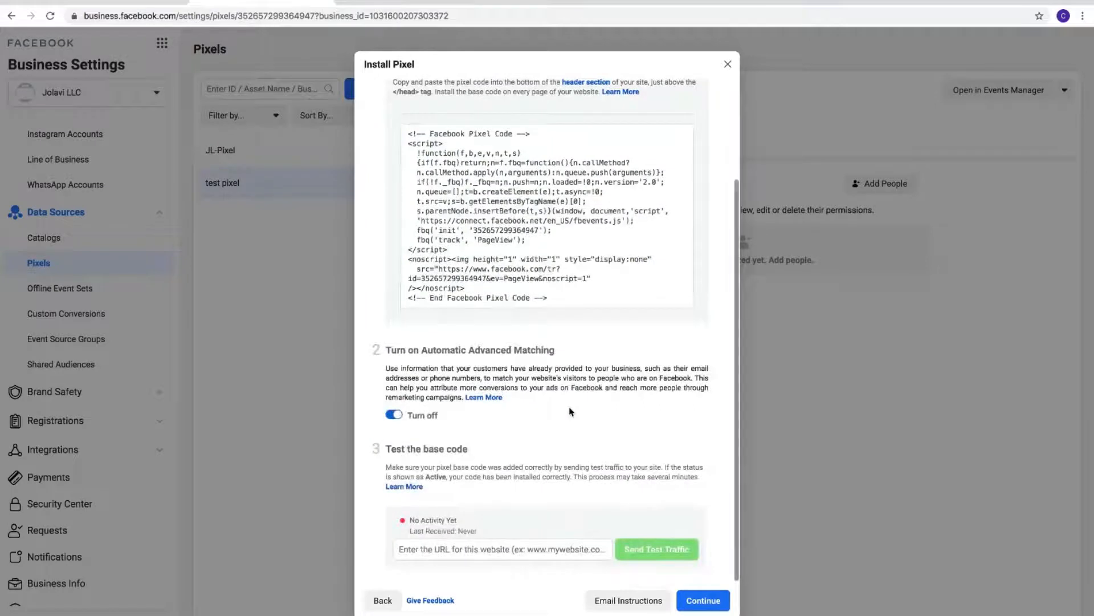
left_click(680, 596)
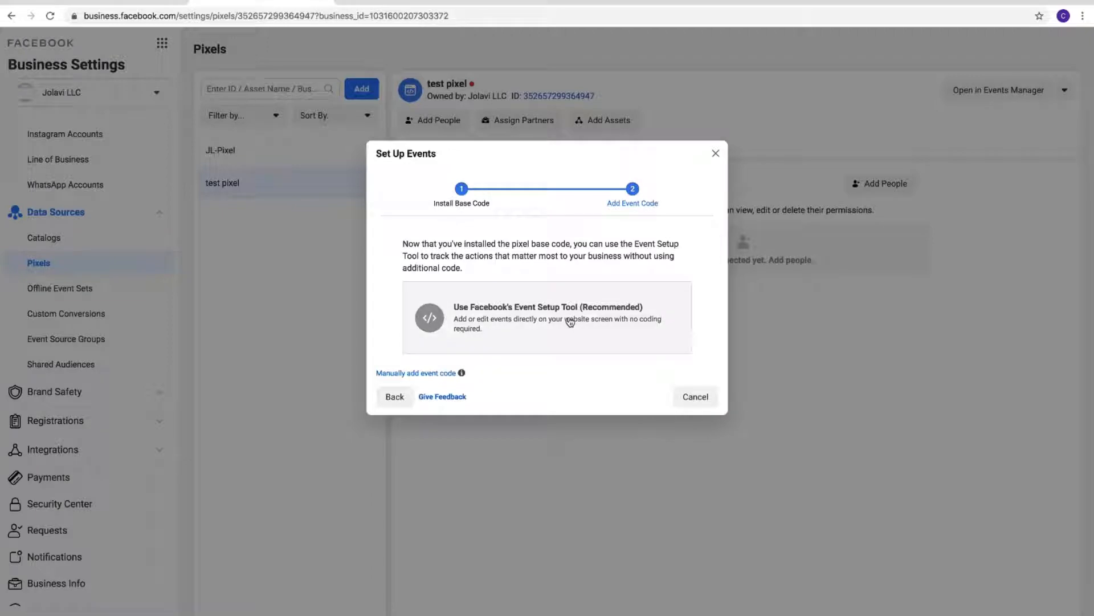
left_click(423, 374)
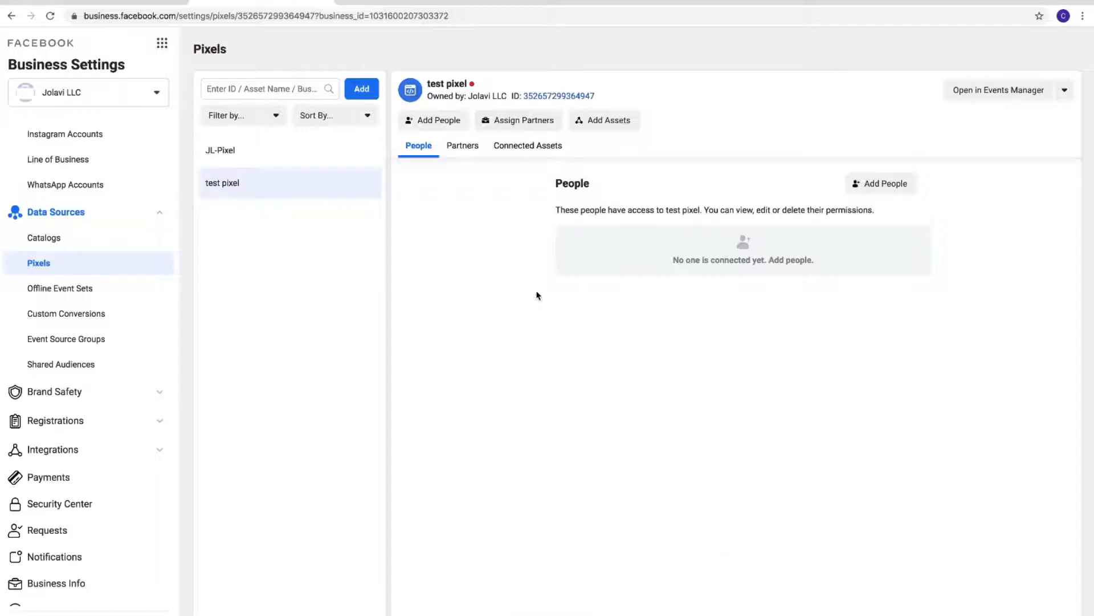
Copy the test pixel's ID and add it in pixelTracker on Shopify as an enabled Facebook pixel named "Test Pixel"
left_click(548, 97)
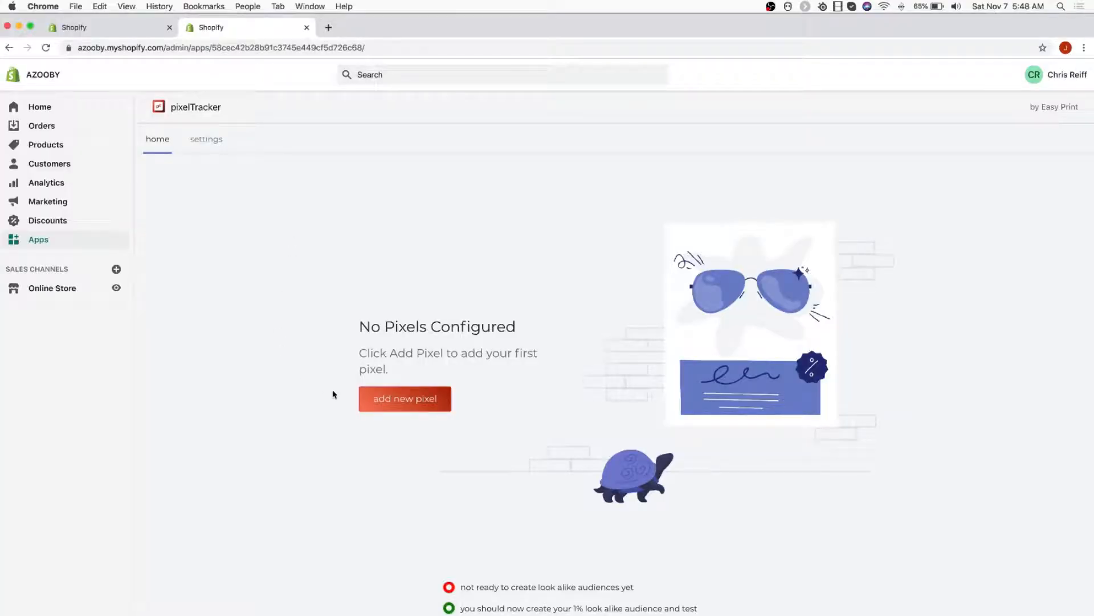
left_click(390, 406)
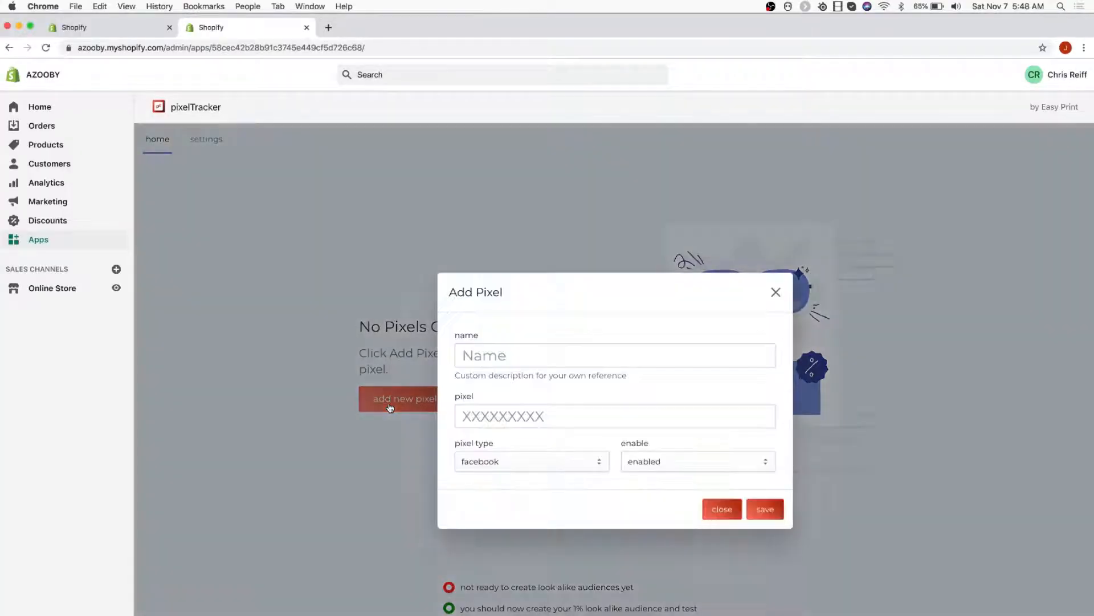
left_click(479, 363)
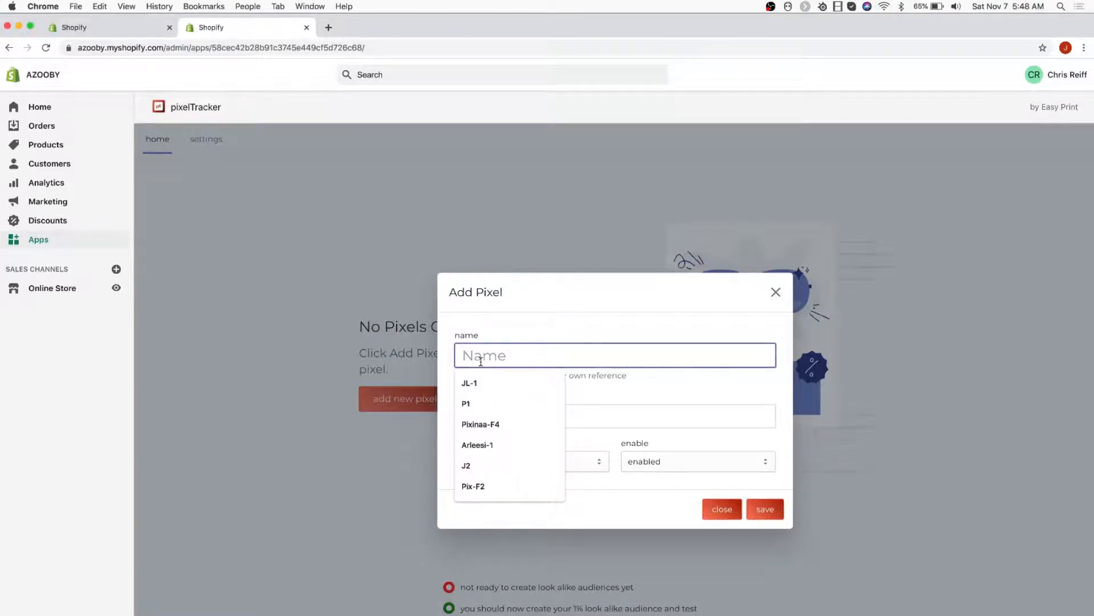
type("Test Pixel")
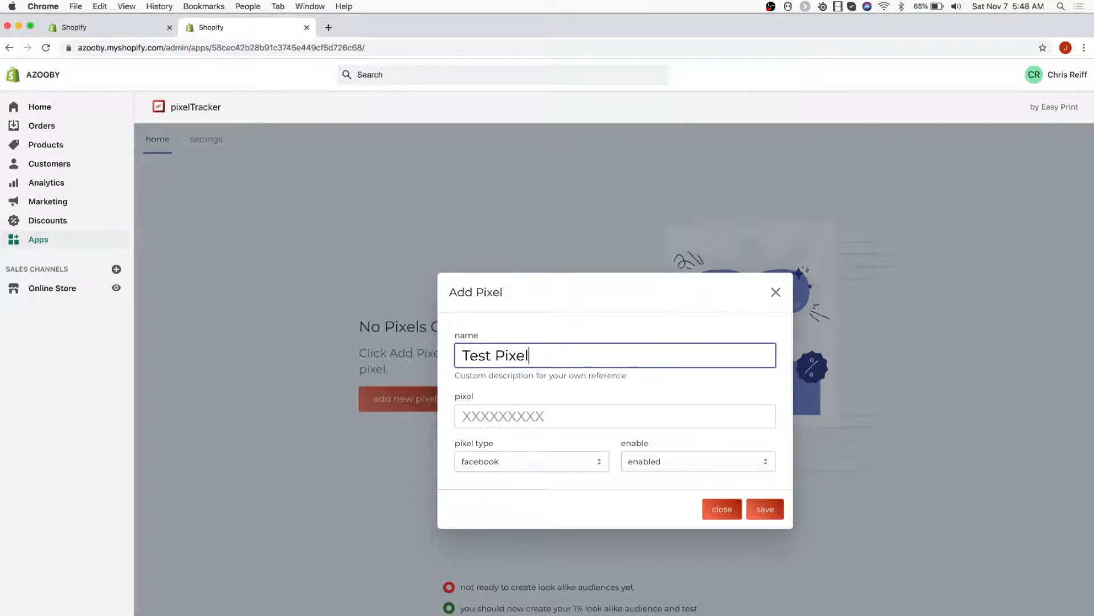
left_click(479, 416)
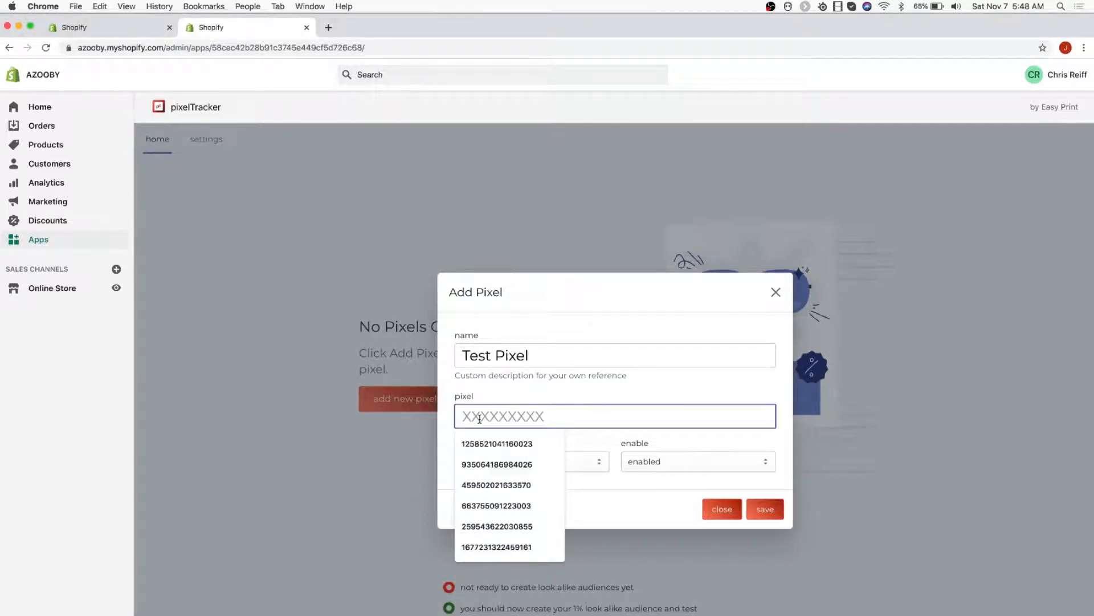
key("super+v")
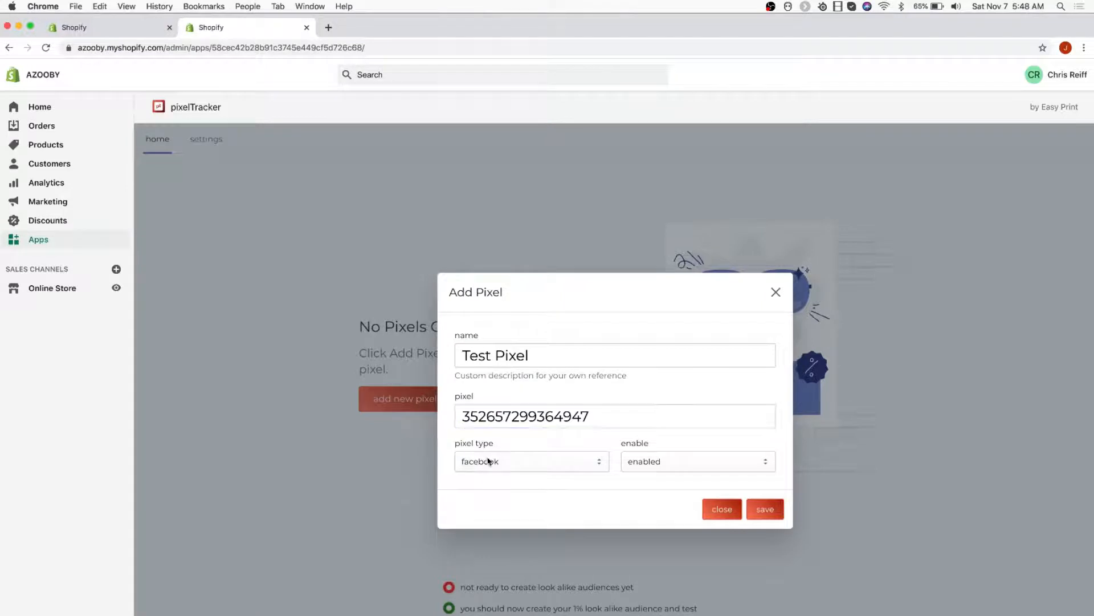
left_click(488, 460)
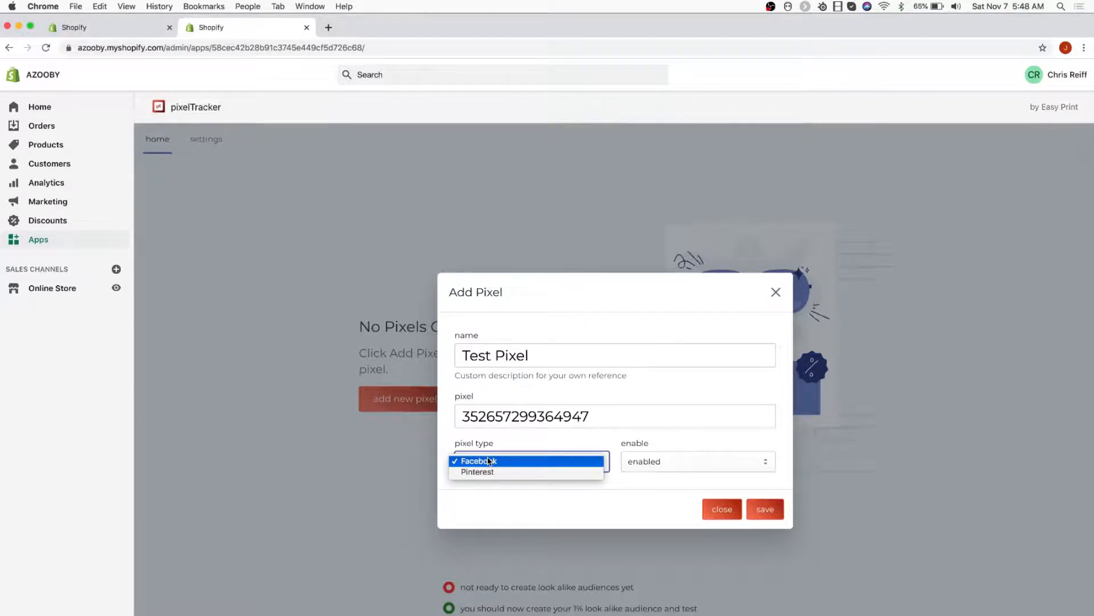
left_click(495, 505)
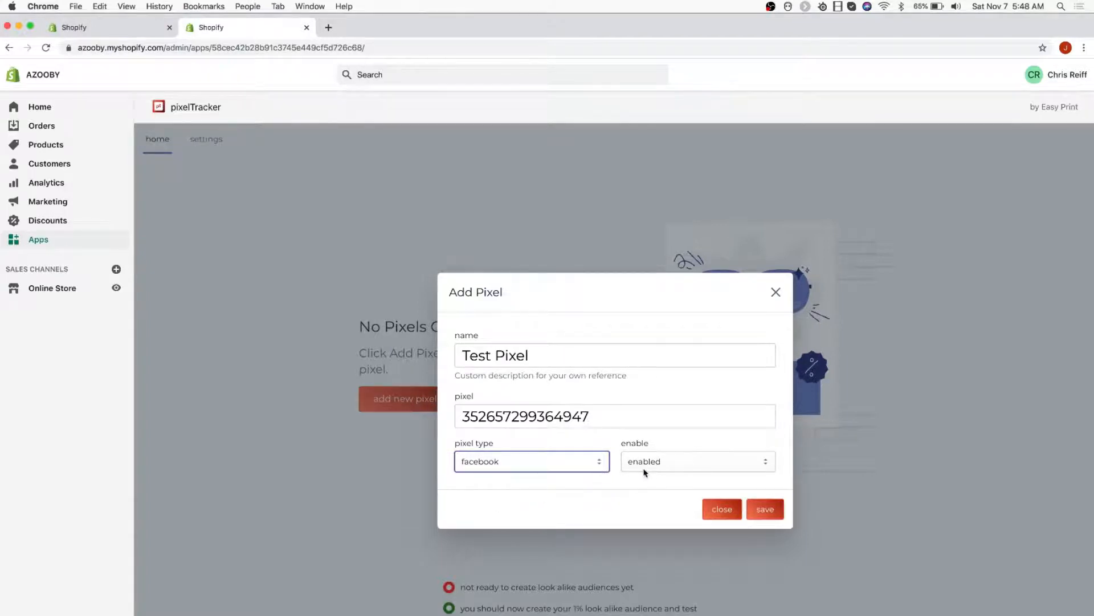
left_click(761, 512)
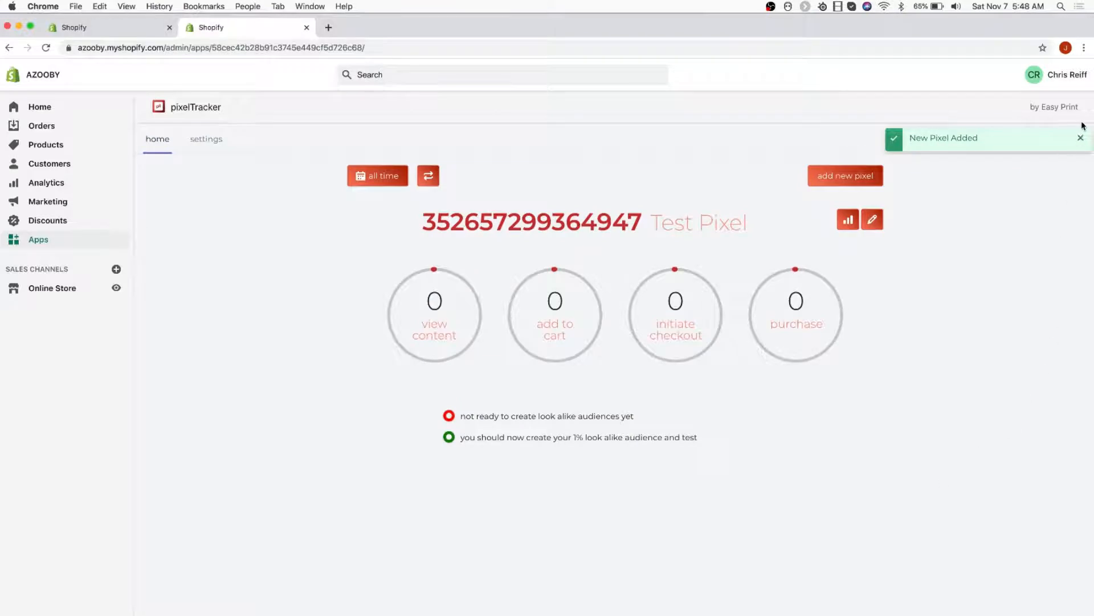
Dismiss the pixel notification and show the detailed event stats for Test Pixel
left_click(1080, 140)
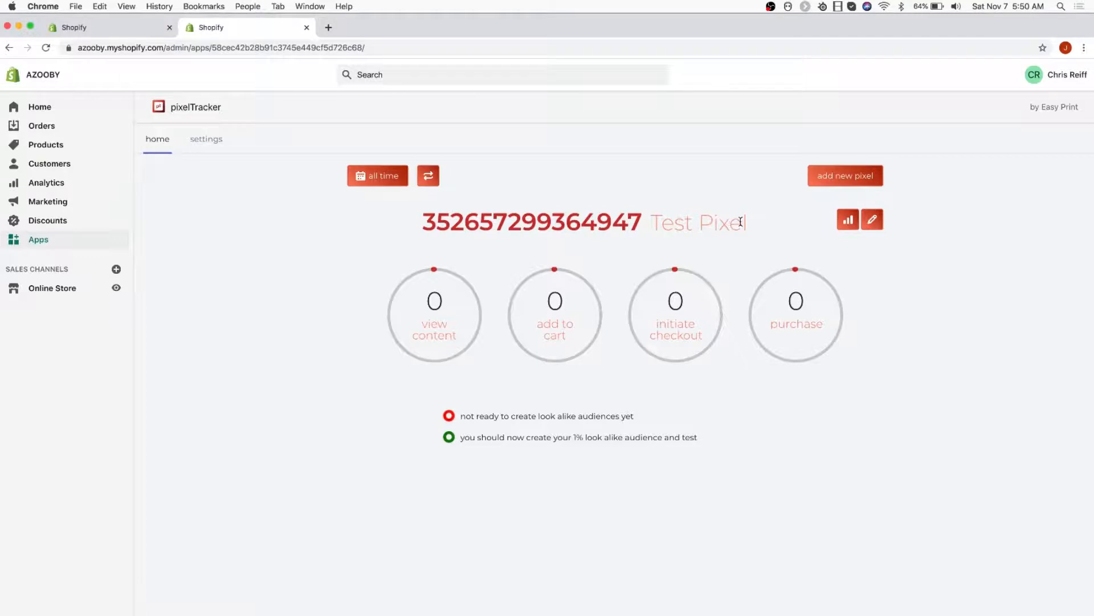
left_click(847, 221)
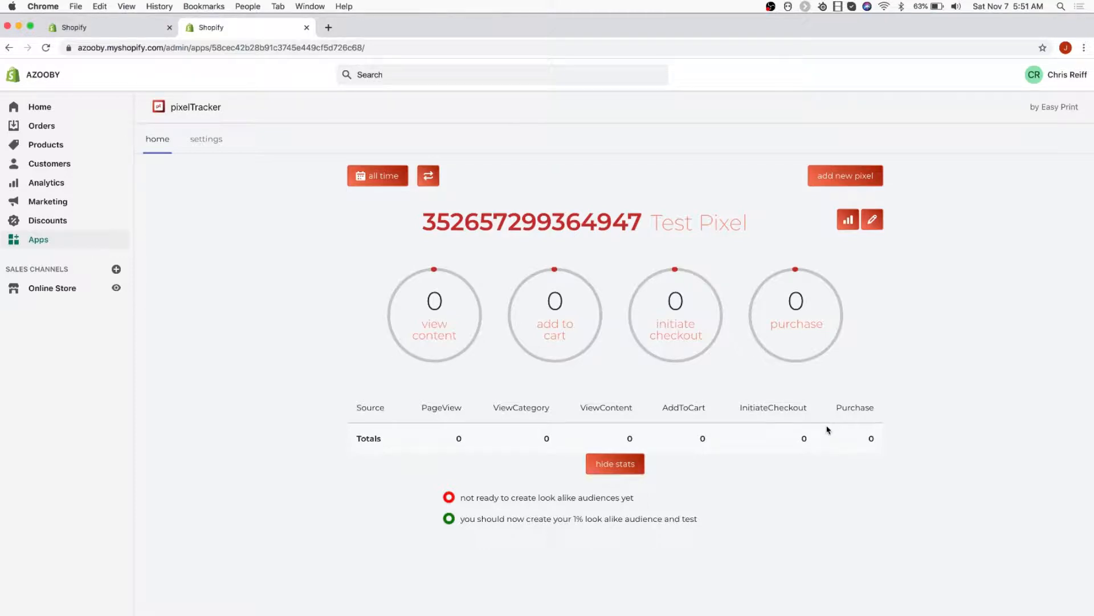
Add a second enabled Facebook pixel named "test 2", using the copied pixel ID with its last digit changed to 8
left_click(866, 182)
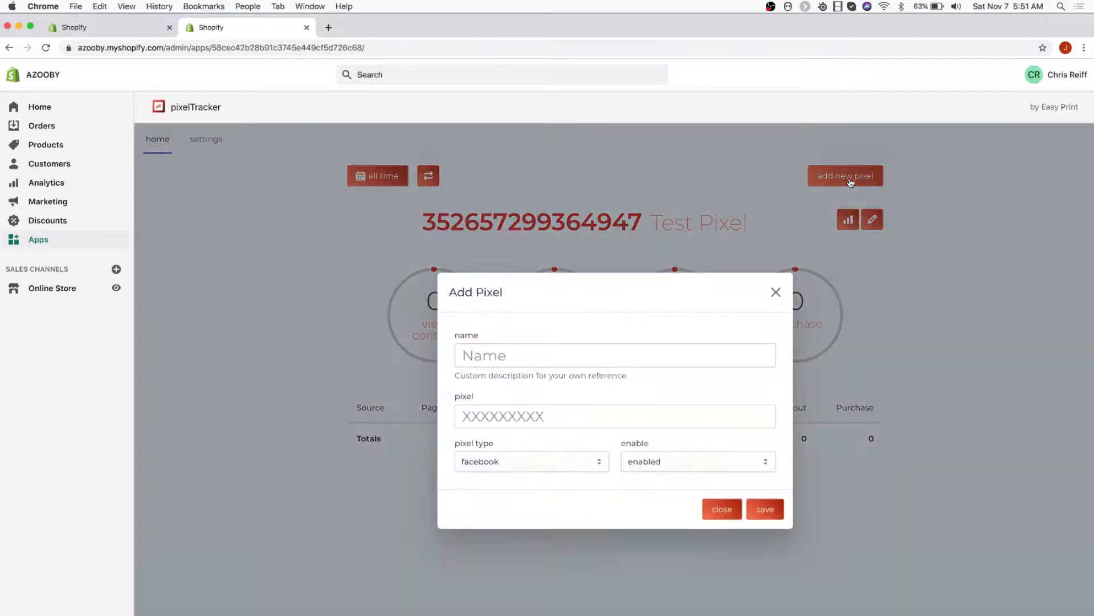
left_click(524, 360)
type("test 2")
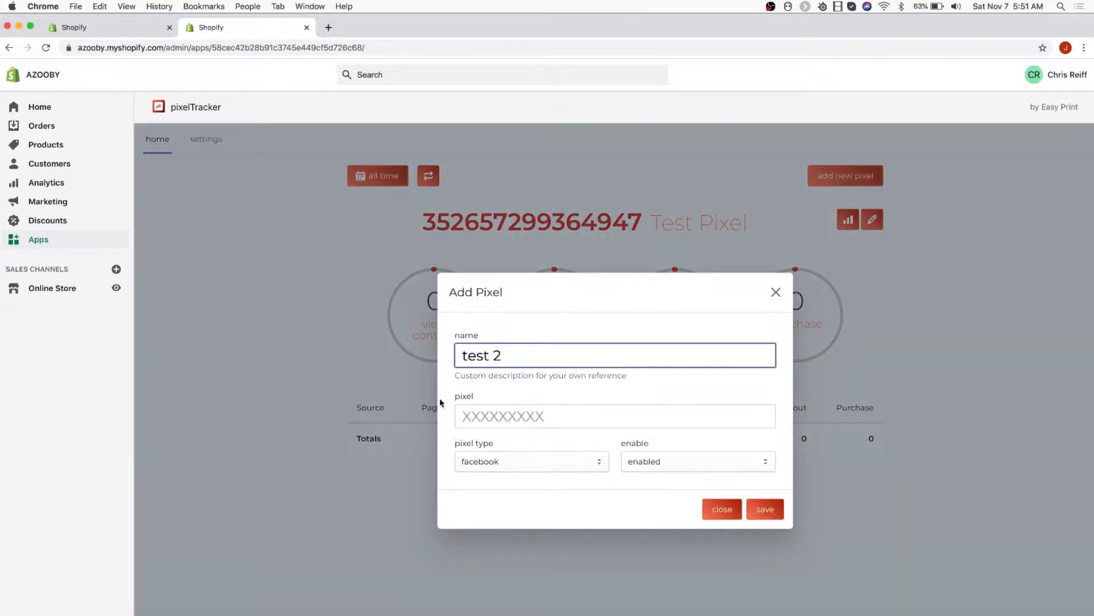
left_click(470, 416)
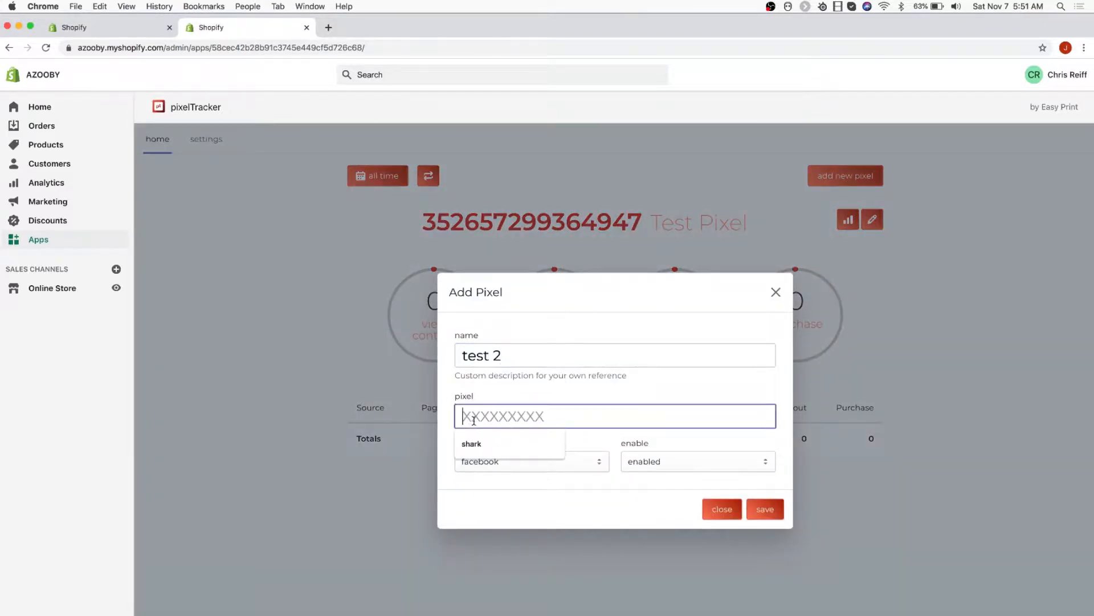
key("super+v")
key("BackSpace")
type("8")
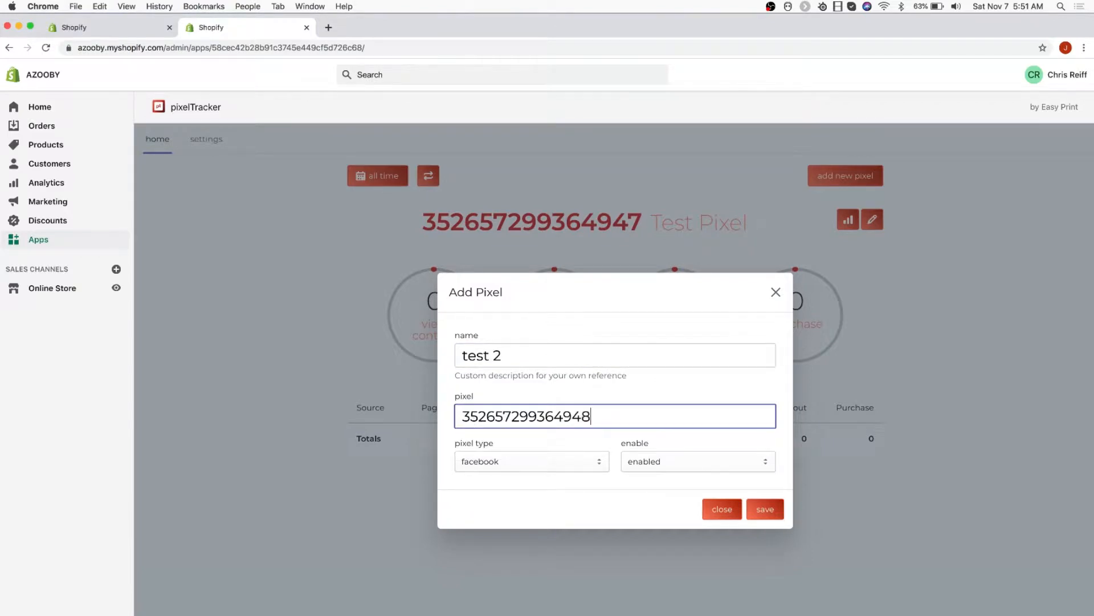
left_click(758, 505)
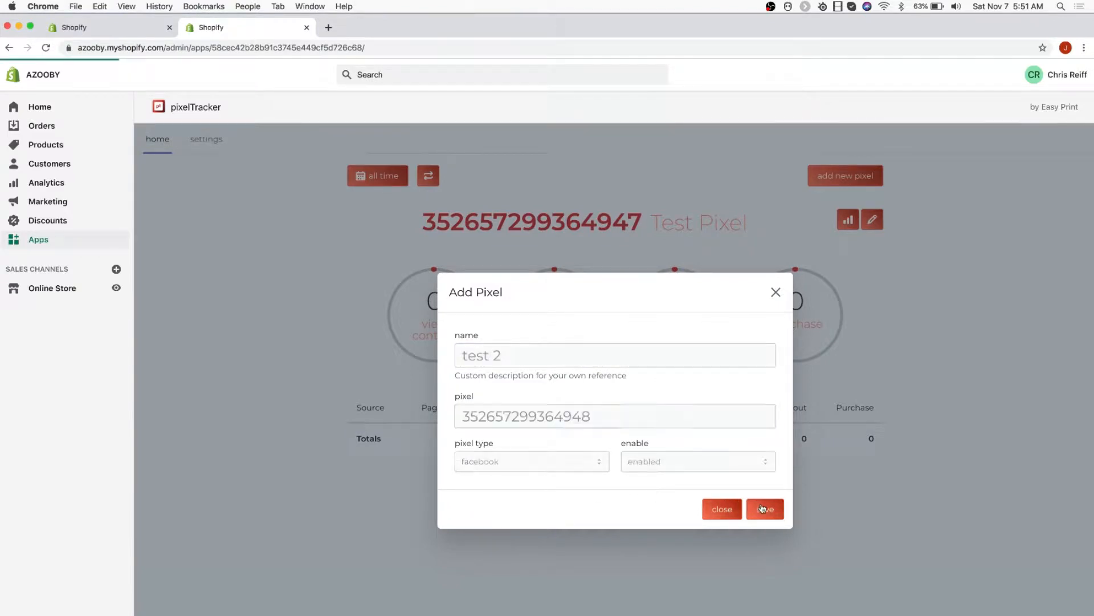
scroll(986, 442, "down", 3)
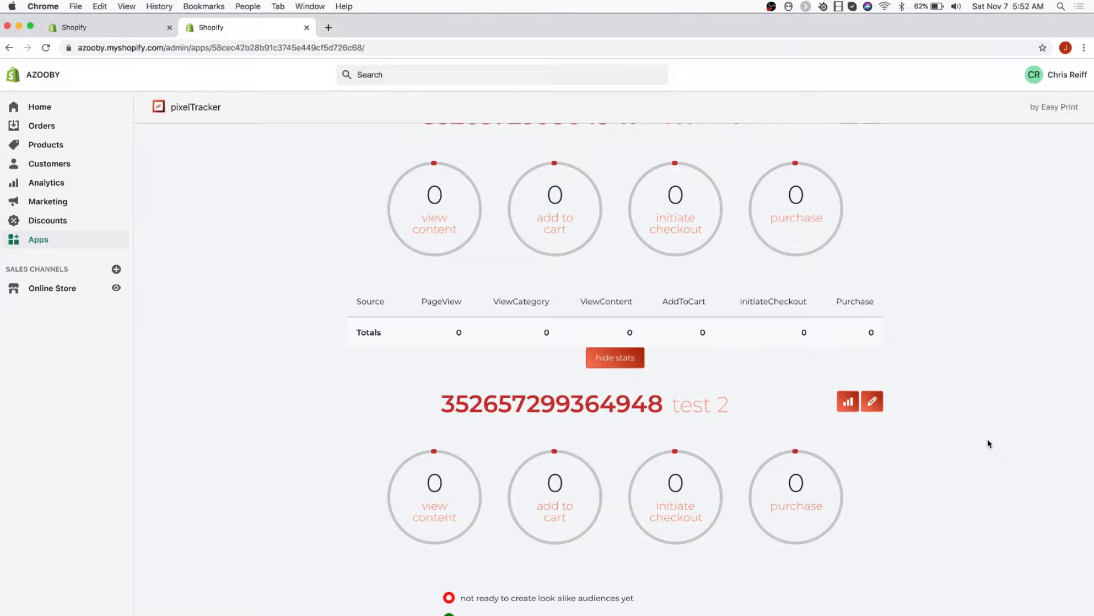
scroll(989, 443, "up", 3)
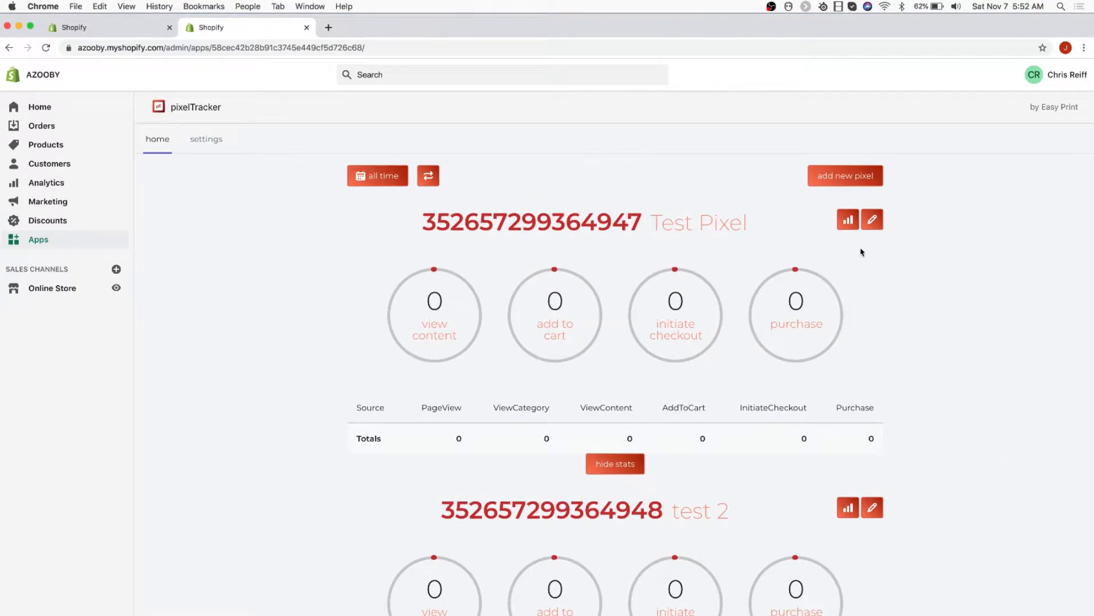
Hide Test Pixel's detailed event stats and set the percentage value to 100% in the pixelTracker settings
left_click(849, 220)
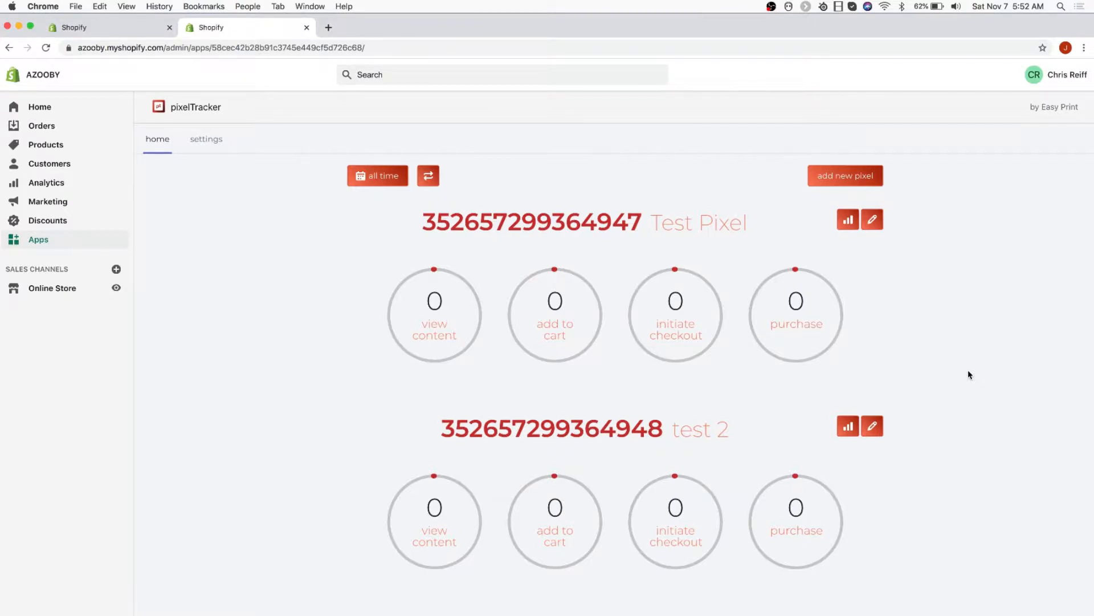
left_click(209, 143)
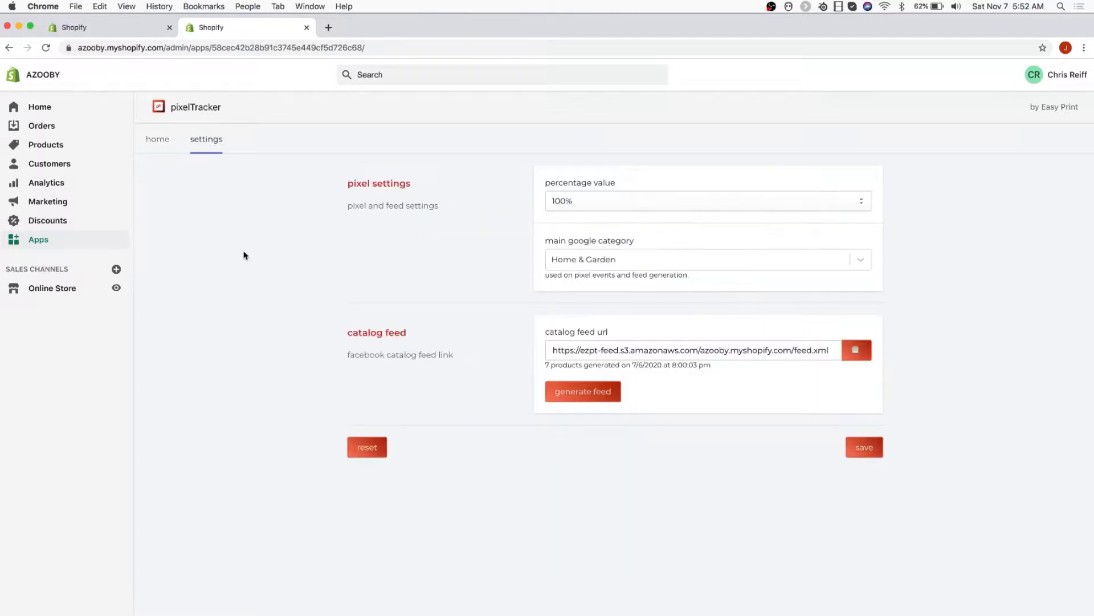
left_click(577, 203)
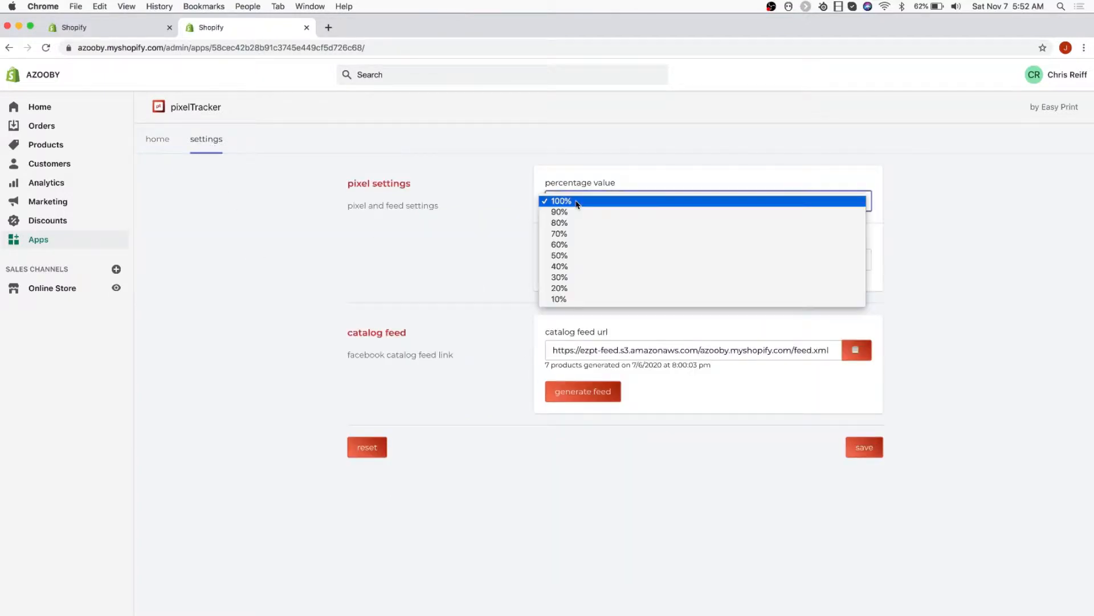
left_click(577, 203)
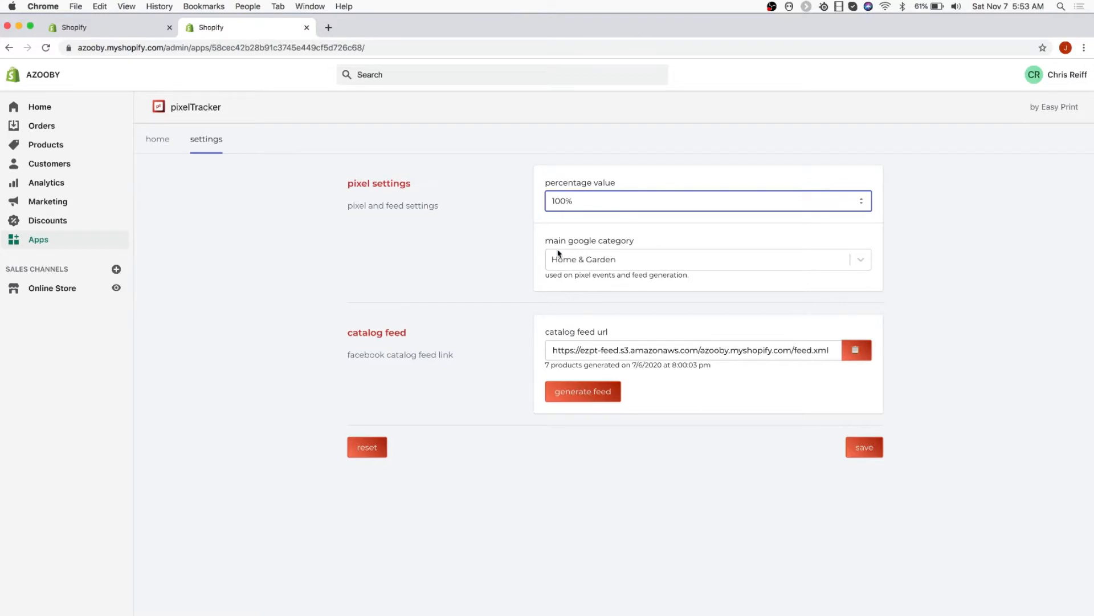
Look through the available main Google categories for pixel events and feed generation, keeping Home & Garden
left_click(589, 261)
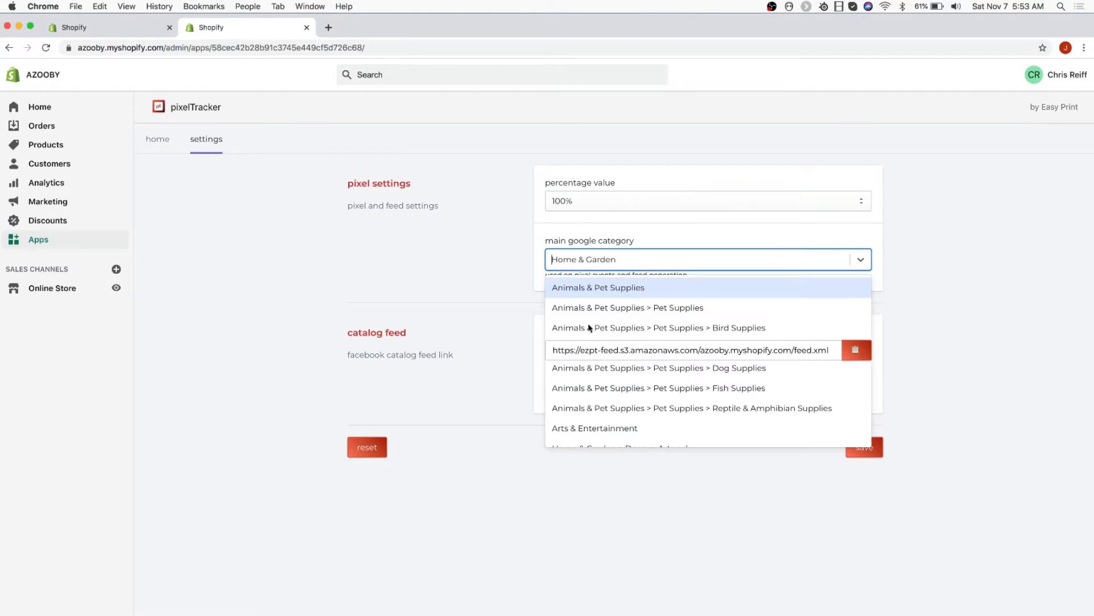
key("Down")
key("Down")
key("Down")
key("Down")
left_click(480, 244)
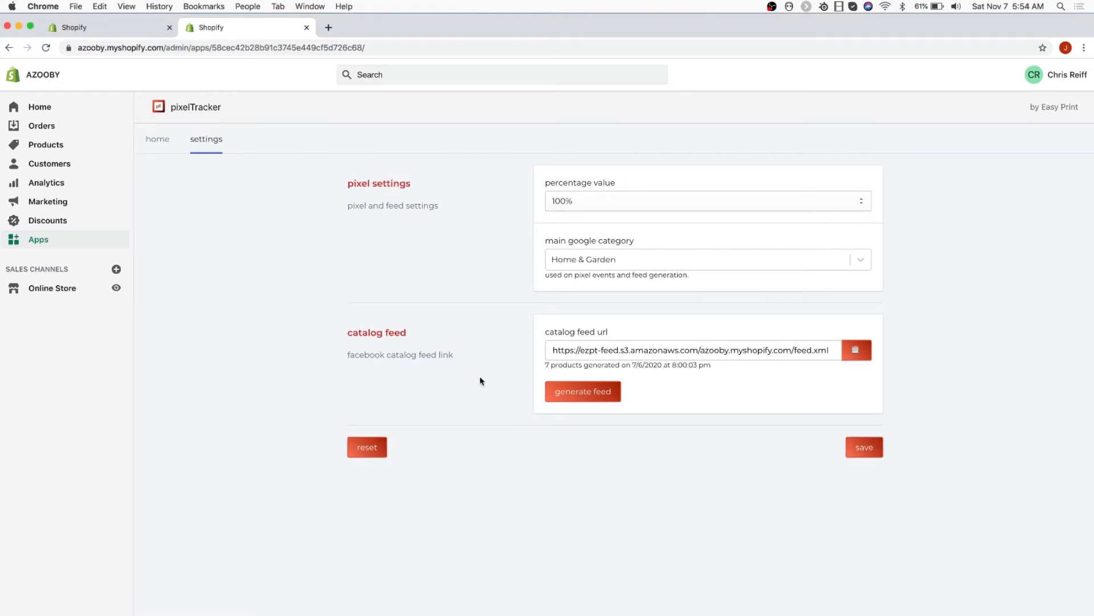
Generate the Facebook catalog feed, save the settings, and return to the pixel overview
left_click(569, 393)
left_click(870, 447)
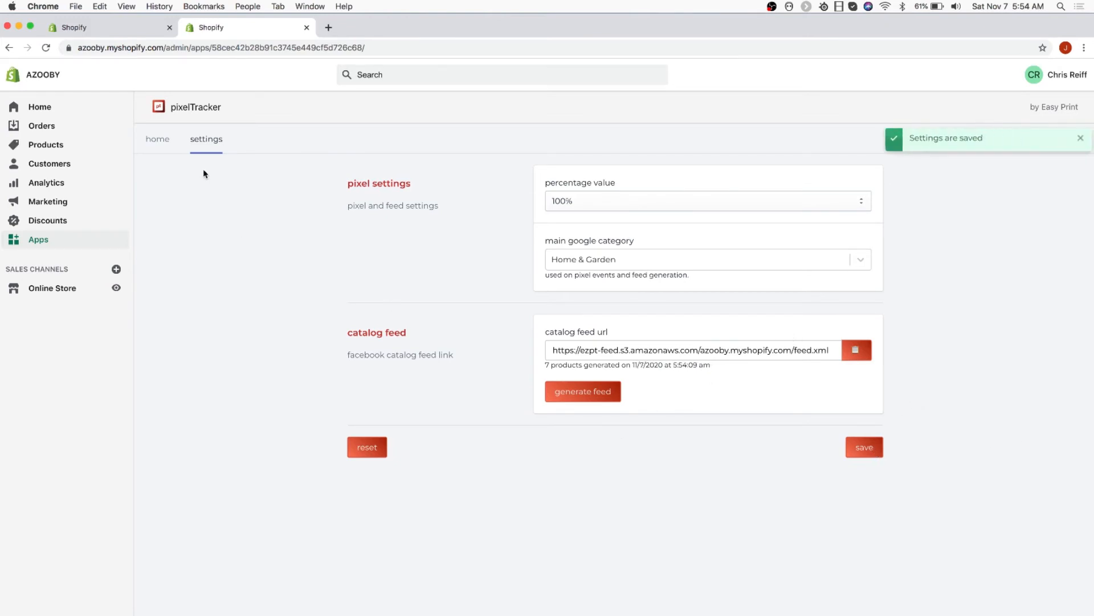
left_click(165, 145)
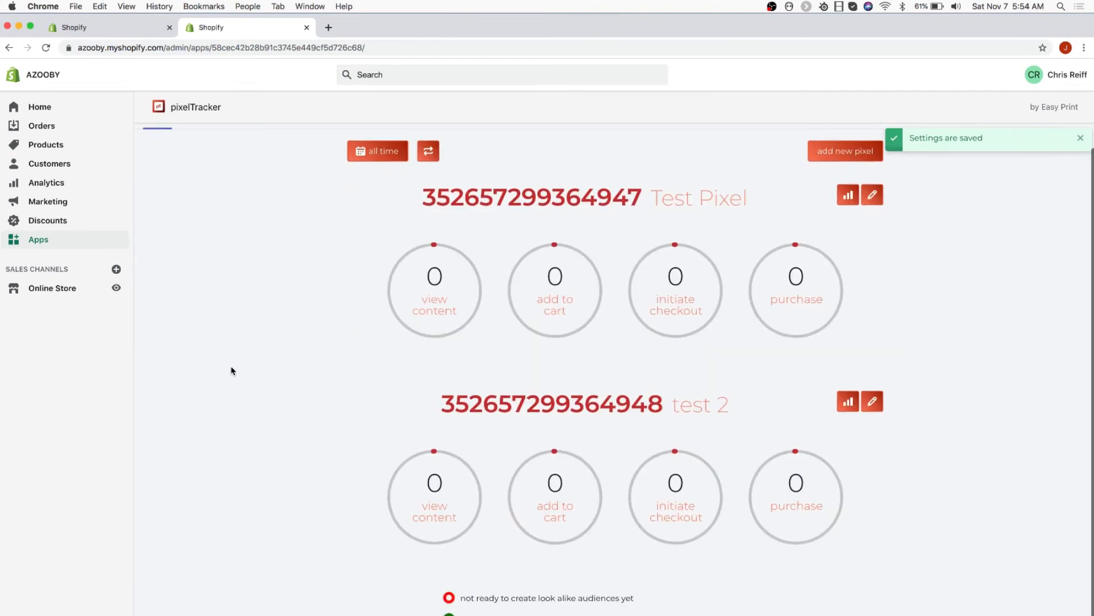